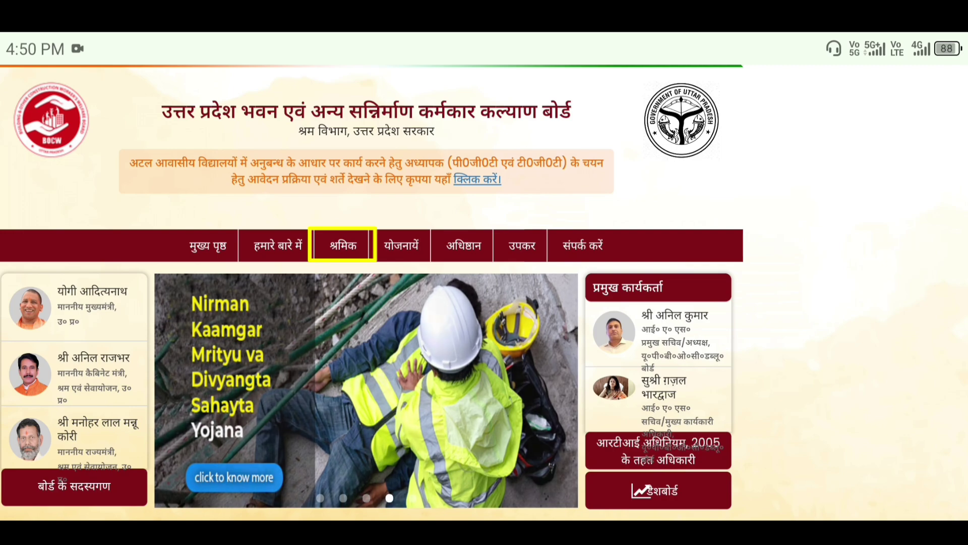
# - Open the श्रमिक पंजीयन/संसोधन application form from the श्रमिक section of the board's website
pyautogui.click(343, 246)
pyautogui.scroll(1, 372, 292)
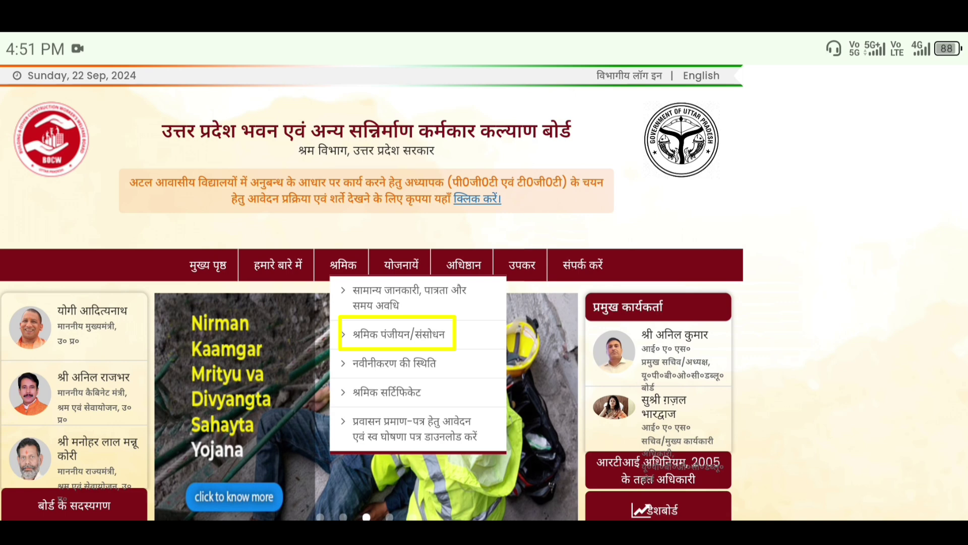
pyautogui.click(403, 332)
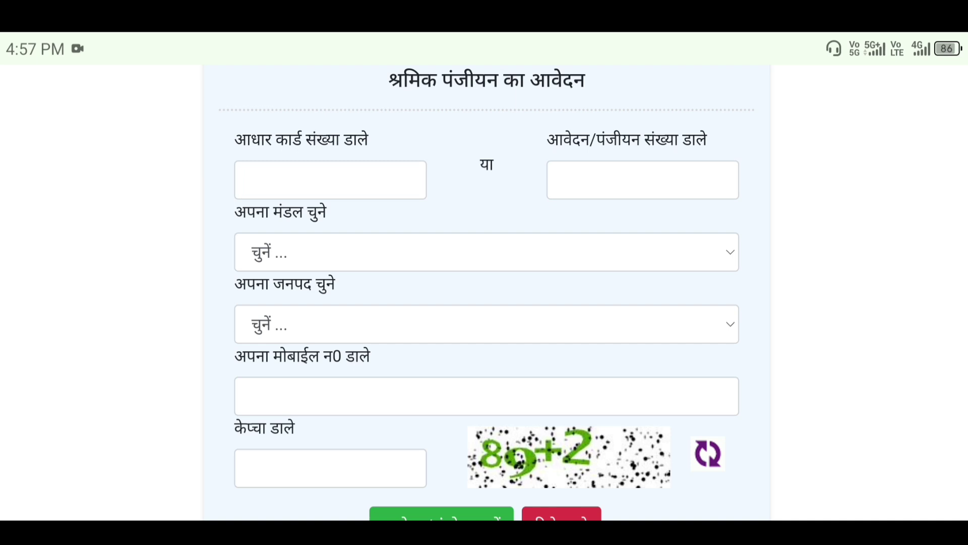
# - Select अयोध्या as the division (मंडल) and सुल्तानपुर as the district (जनपद) in the registration application
pyautogui.click(695, 251)
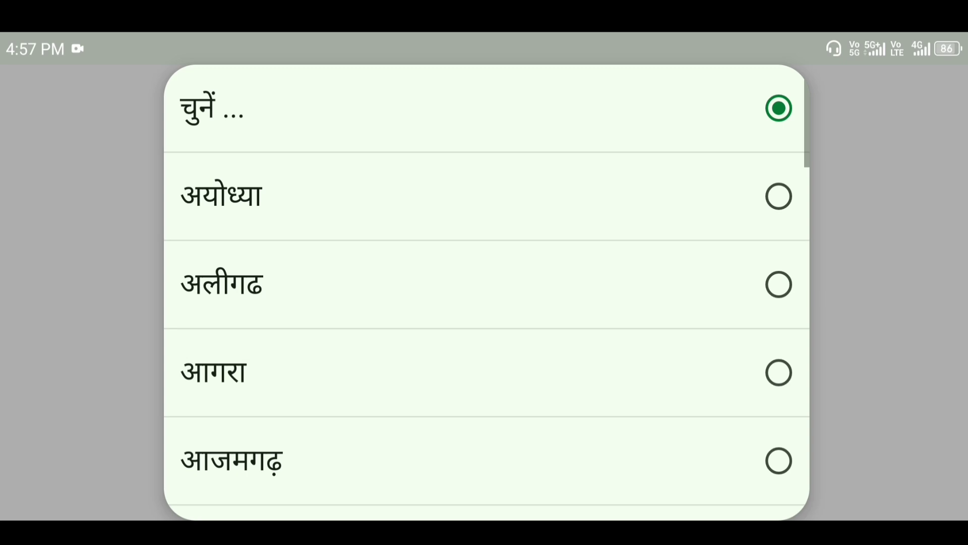
pyautogui.click(616, 196)
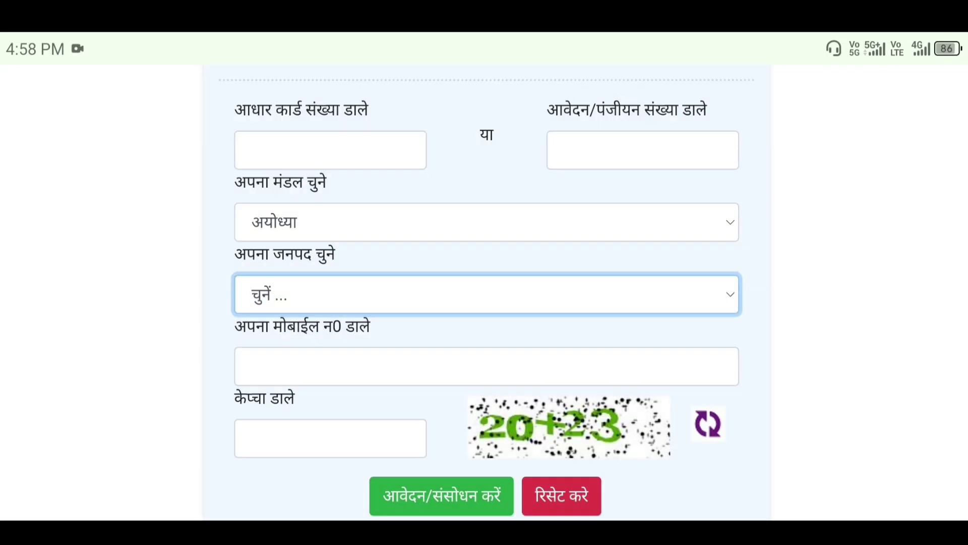
pyautogui.click(702, 293)
pyautogui.scroll(-2, 610, 266)
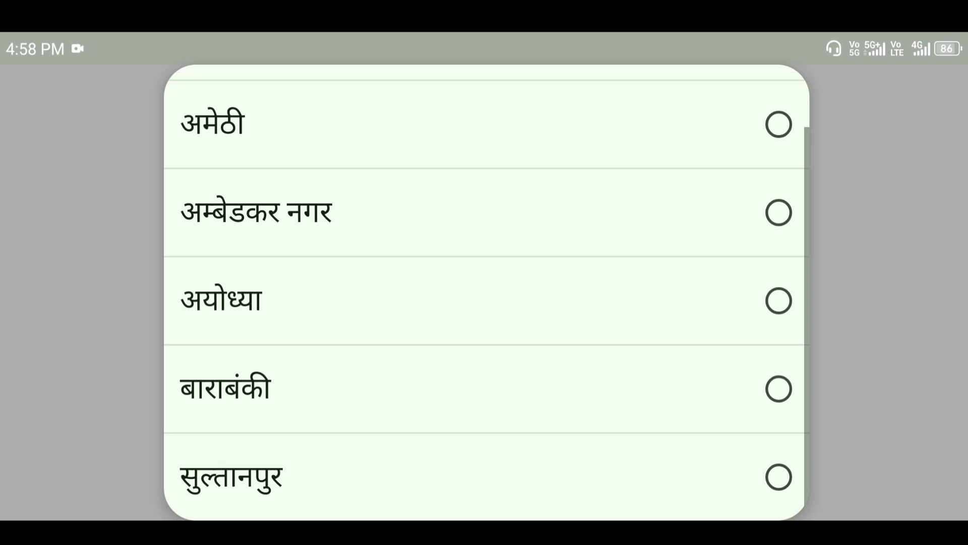
pyautogui.click(313, 470)
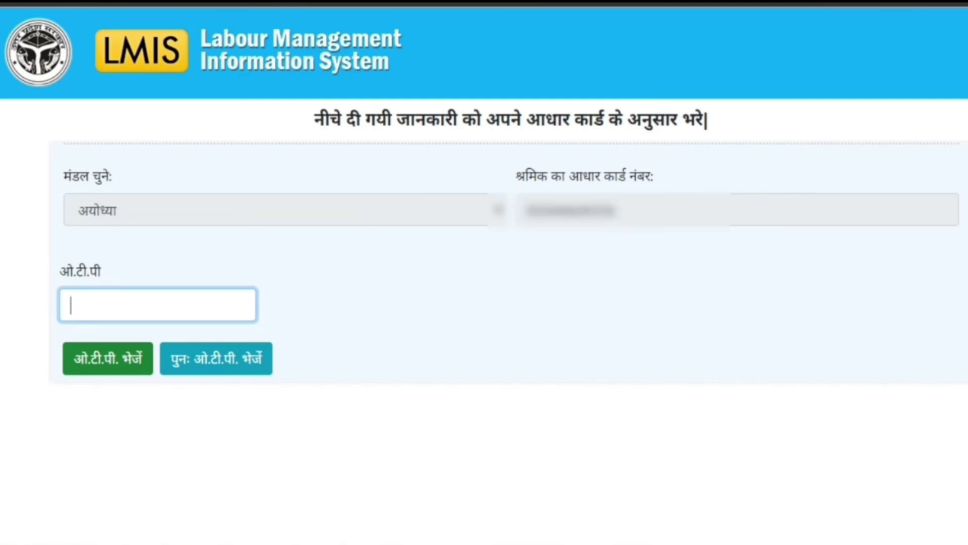
# - Submit the OTP for the worker's Aadhaar number and review the fetched Aadhaar details down to the declaration
pyautogui.click(107, 358)
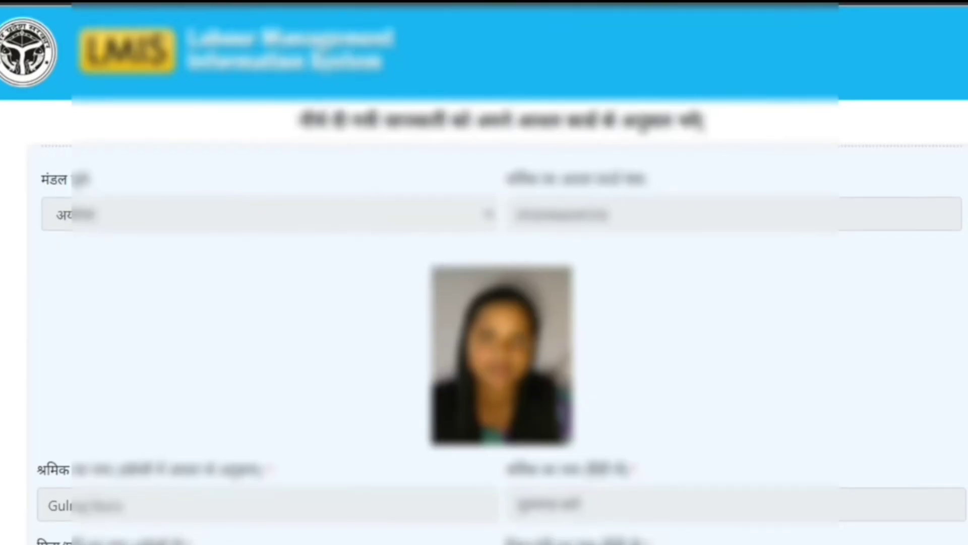
pyautogui.scroll(-3, 484, 272)
pyautogui.scroll(3, 484, 272)
pyautogui.scroll(-10, 484, 272)
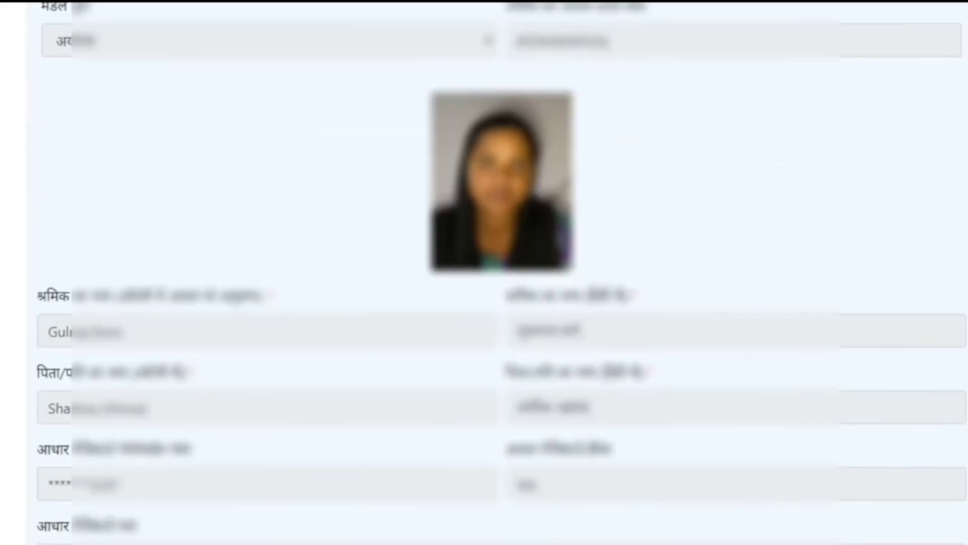
pyautogui.scroll(-2, 484, 272)
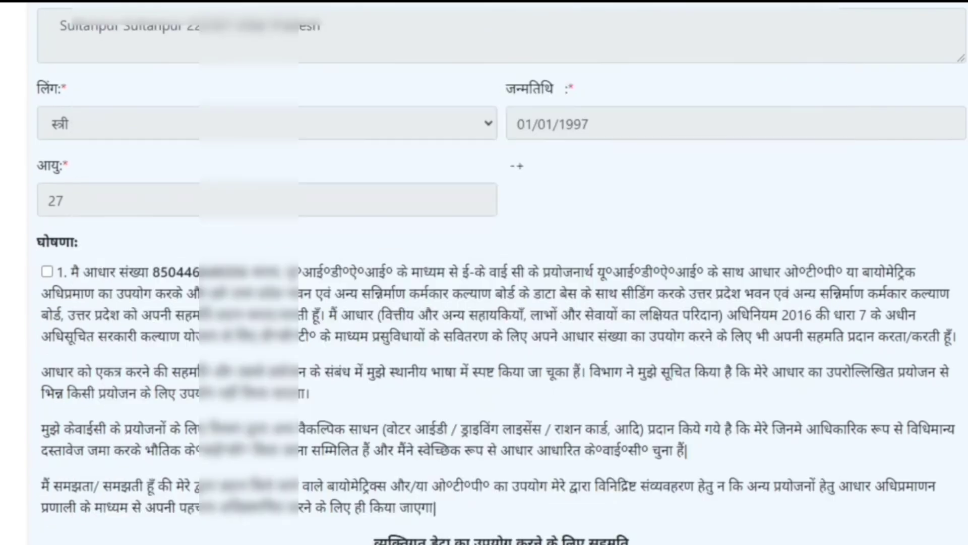
# - Accept the Hindi and English consent declarations and submit the Aadhaar verification (आधार सत्यापन)
pyautogui.click(46, 272)
pyautogui.scroll(-7, 484, 272)
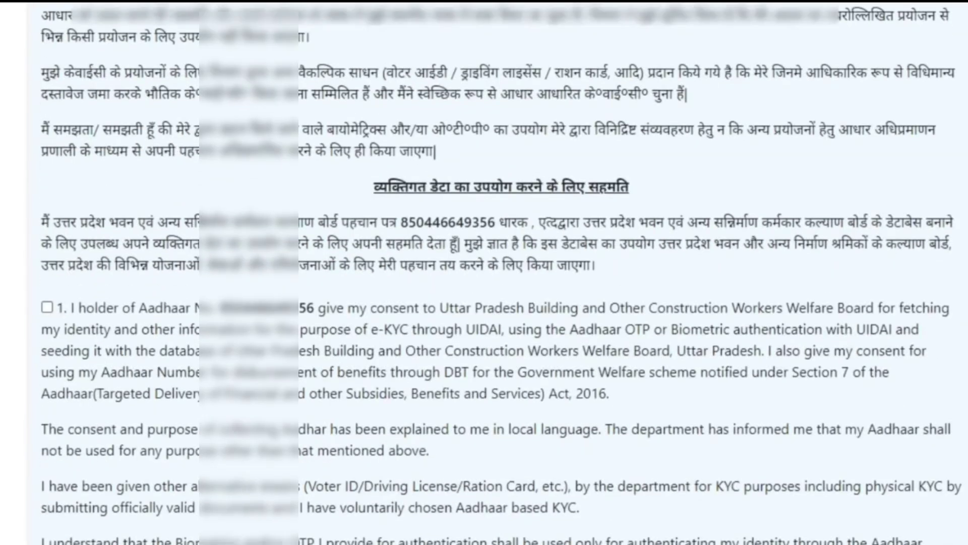
pyautogui.click(47, 307)
pyautogui.scroll(-4, 484, 272)
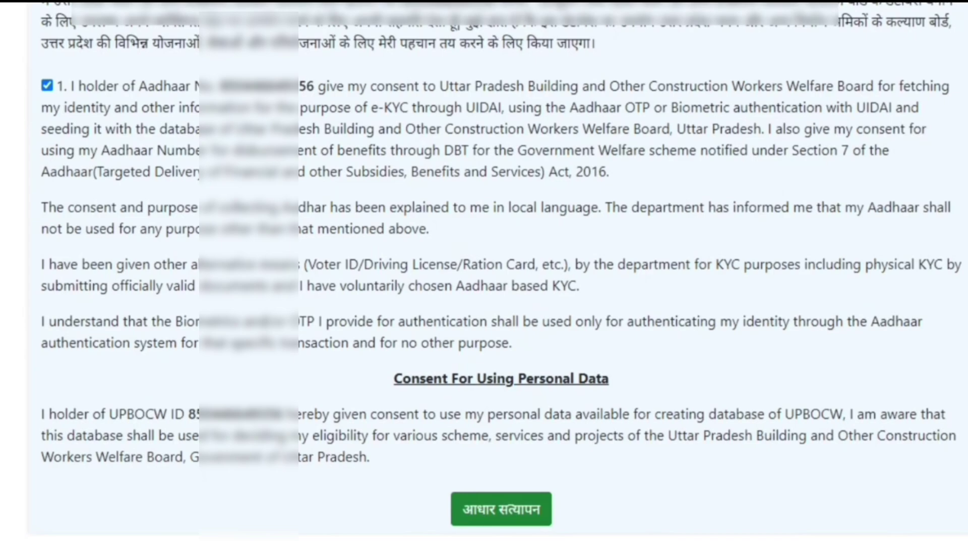
pyautogui.click(501, 509)
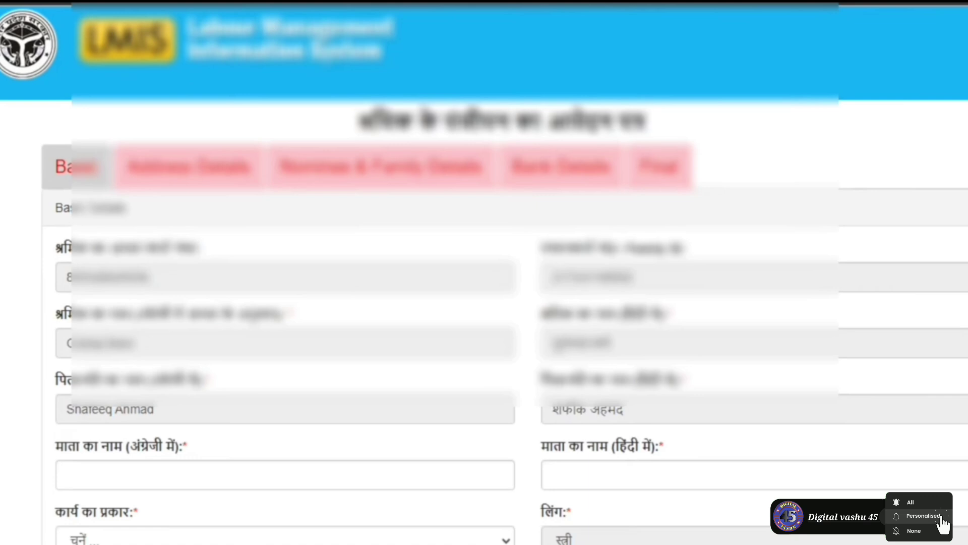
# - Look over the mother's name fields in English and Hindi in the Basic Details form
pyautogui.scroll(-3, 484, 272)
pyautogui.moveTo(67, 271); pyautogui.dragTo(142, 272)
pyautogui.click(147, 300)
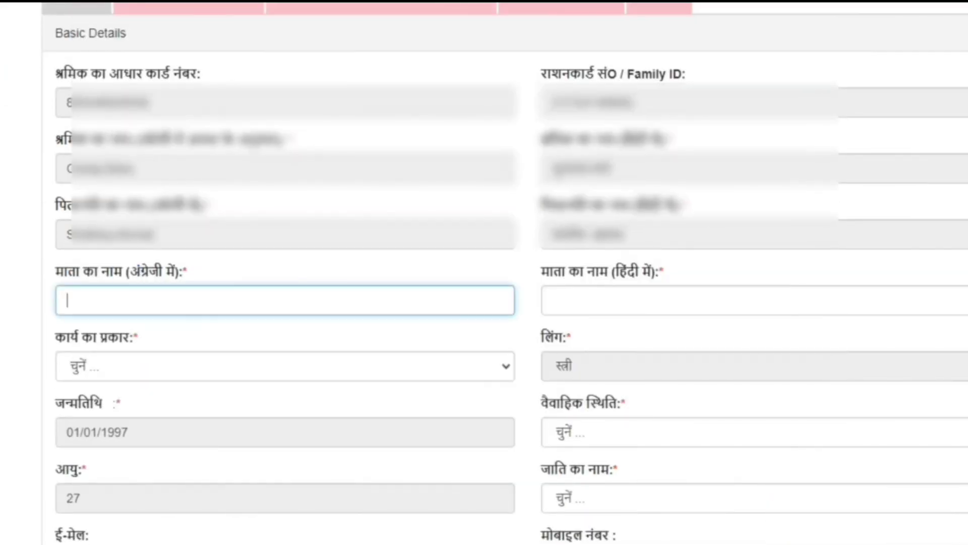
pyautogui.click(655, 300)
# - Set the type of work to "23- मिट्टी का काम" and the marital status to विवाहित
pyautogui.click(285, 366)
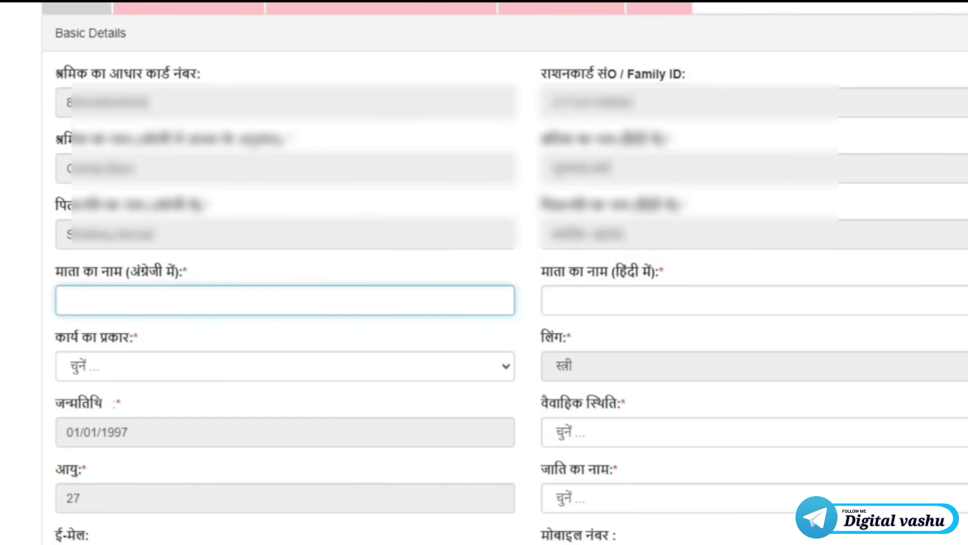
pyautogui.click(285, 366)
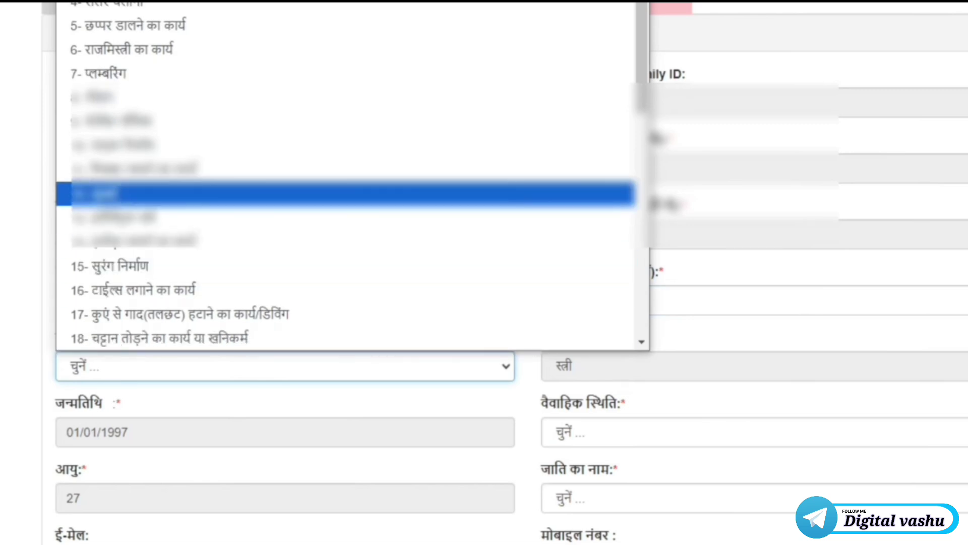
pyautogui.scroll(-5, 348, 177)
pyautogui.scroll(5, 348, 135)
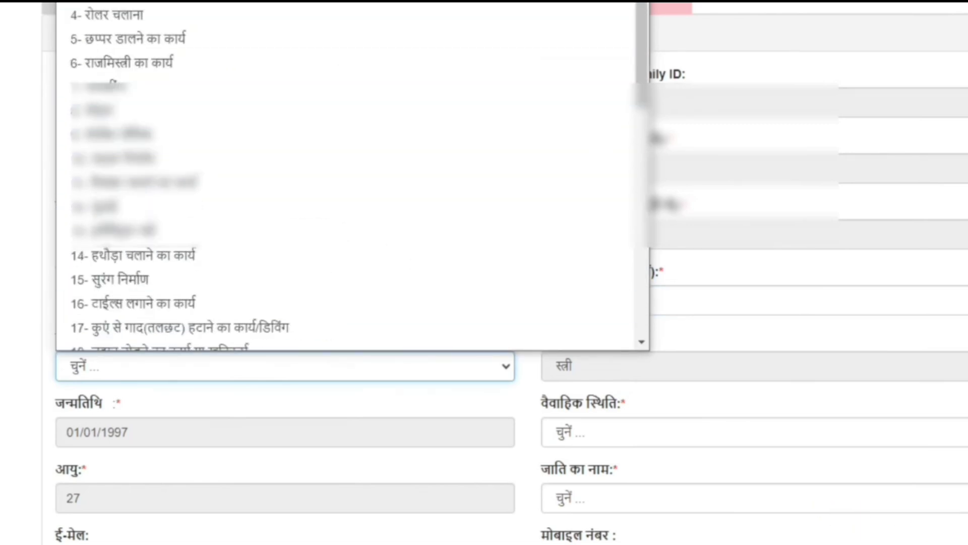
pyautogui.press('Down')
pyautogui.press('Down')
pyautogui.press('Down')
pyautogui.press('Down')
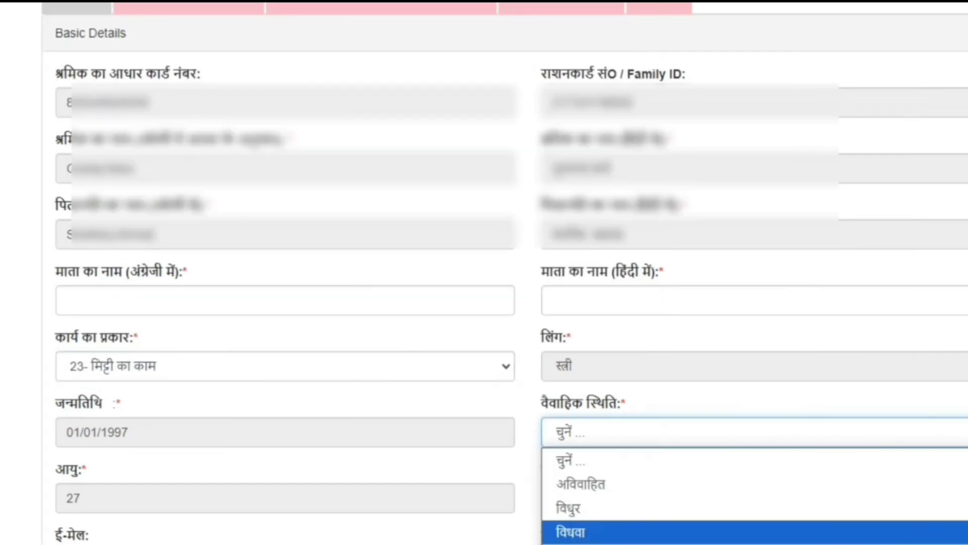
pyautogui.press('Down')
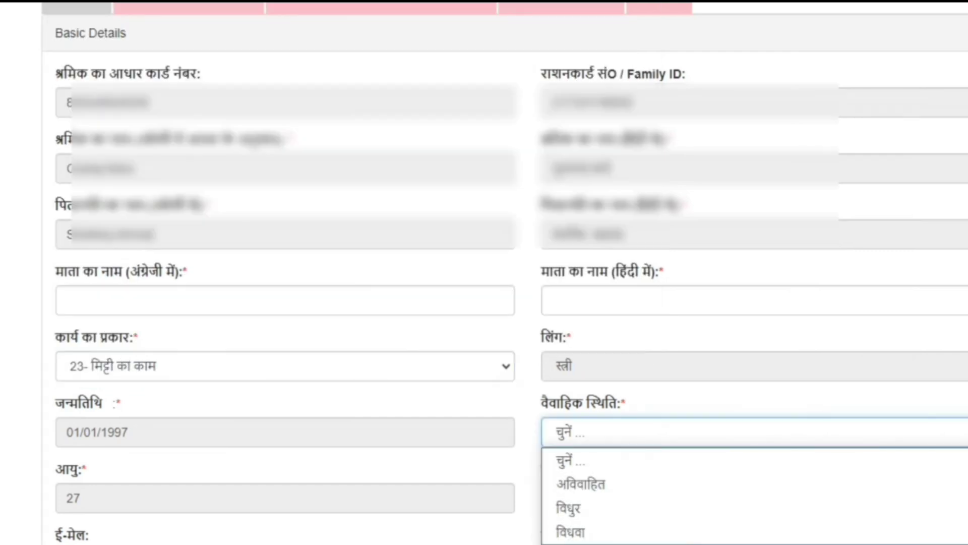
pyautogui.press('Return')
# - Set the caste category (जाति का नाम) to अन्य पिछड़ा वर्ग
pyautogui.press('Tab')
pyautogui.hotkey('alt', 'Down')
pyautogui.press('Down')
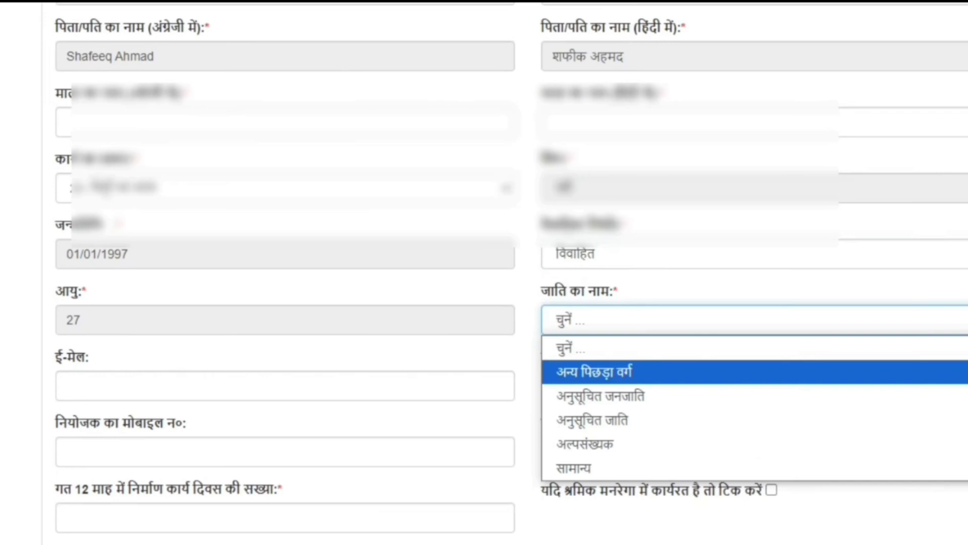
pyautogui.press('Return')
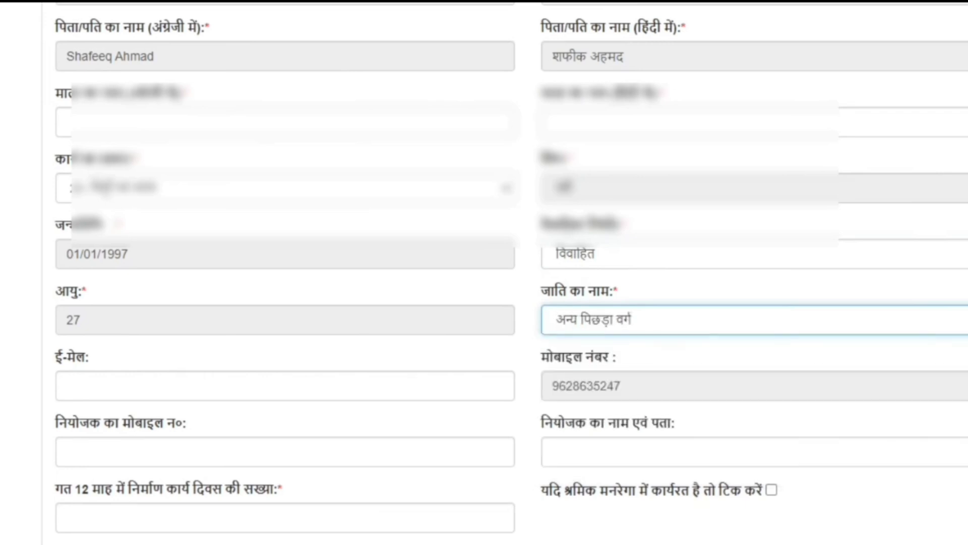
pyautogui.press('Tab')
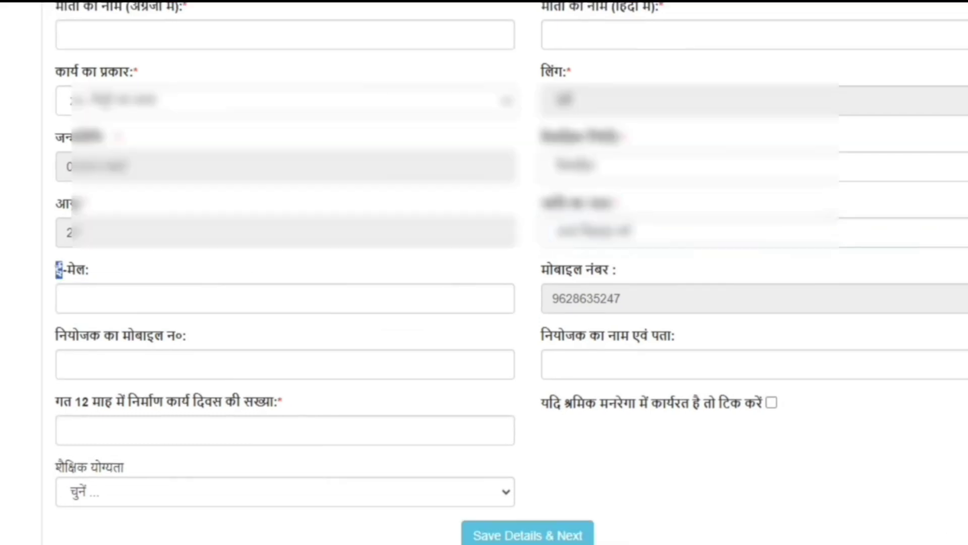
# - Go through the e-mail, employer's mobile number, employer's name and address, and last-12-months construction work days fields
pyautogui.click(67, 298)
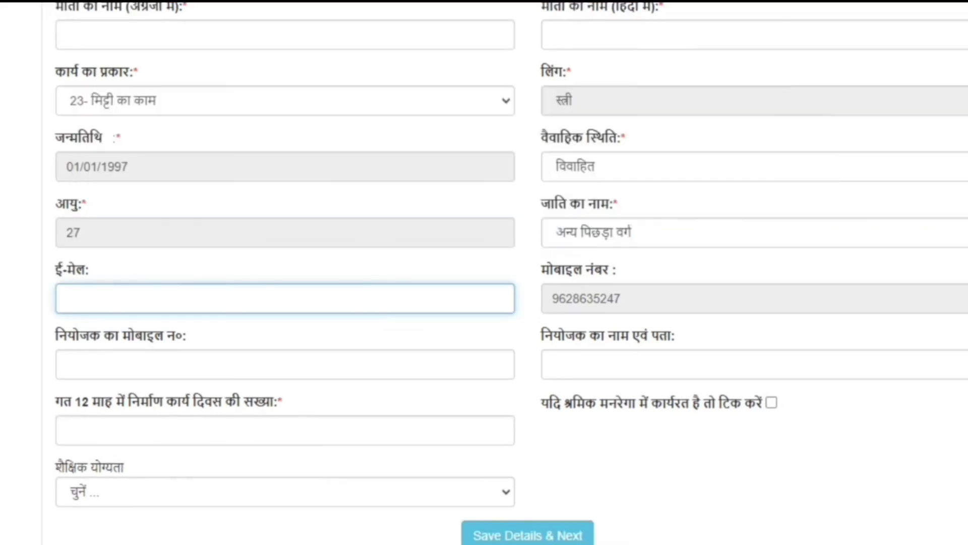
pyautogui.moveTo(67, 336); pyautogui.dragTo(148, 336)
pyautogui.click(146, 364)
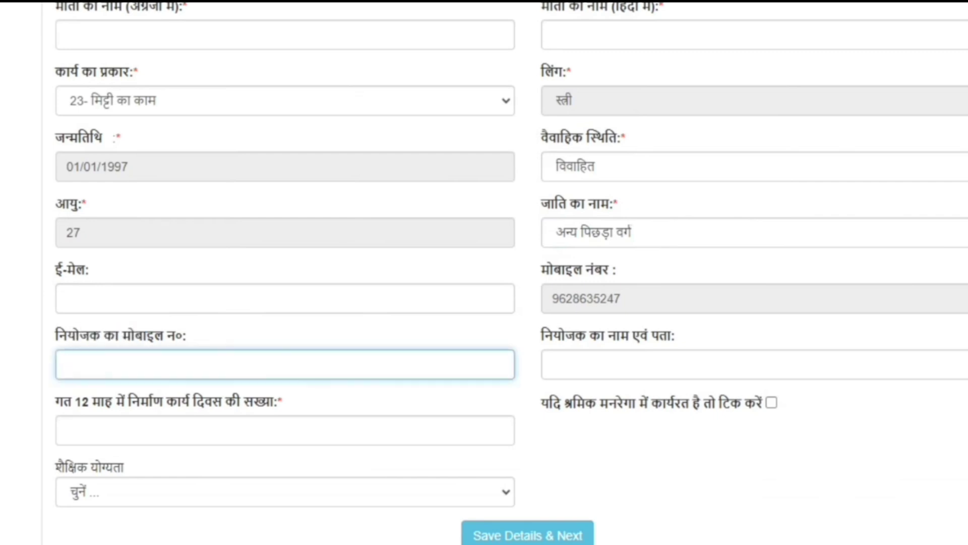
pyautogui.moveTo(574, 336); pyautogui.dragTo(590, 336)
pyautogui.click(584, 364)
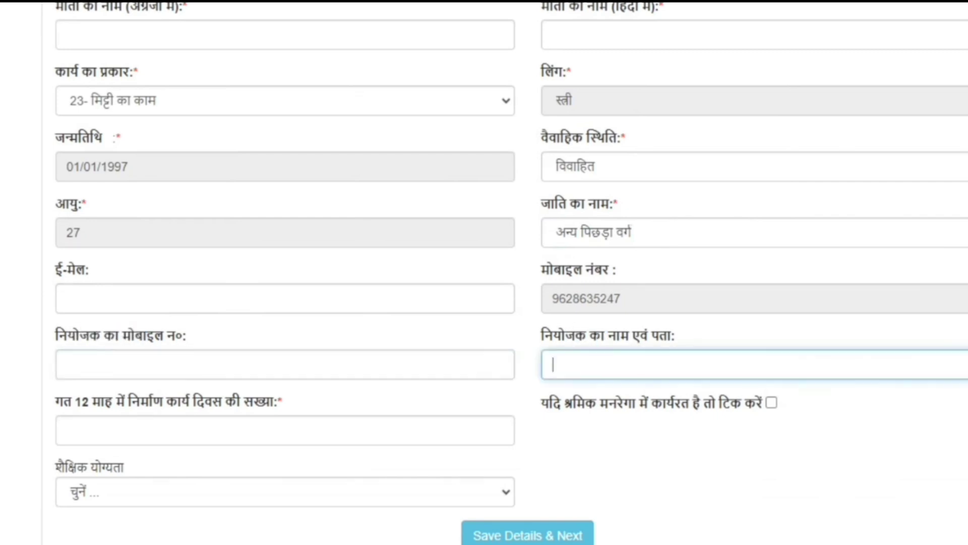
pyautogui.moveTo(56, 401); pyautogui.dragTo(241, 401)
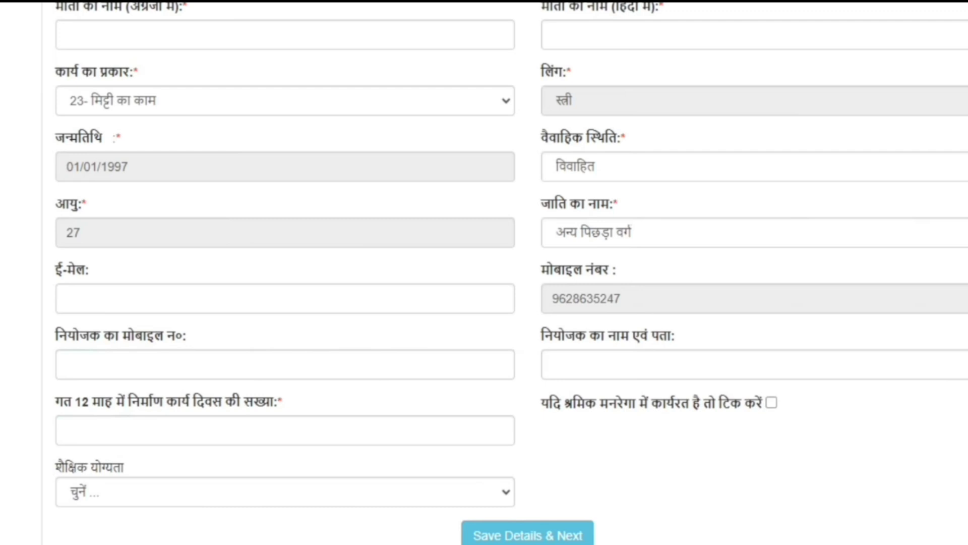
# - Set the educational qualification (शैक्षिक योग्यता) to स्नातक and save the basic details to continue to the address form
pyautogui.click(285, 492)
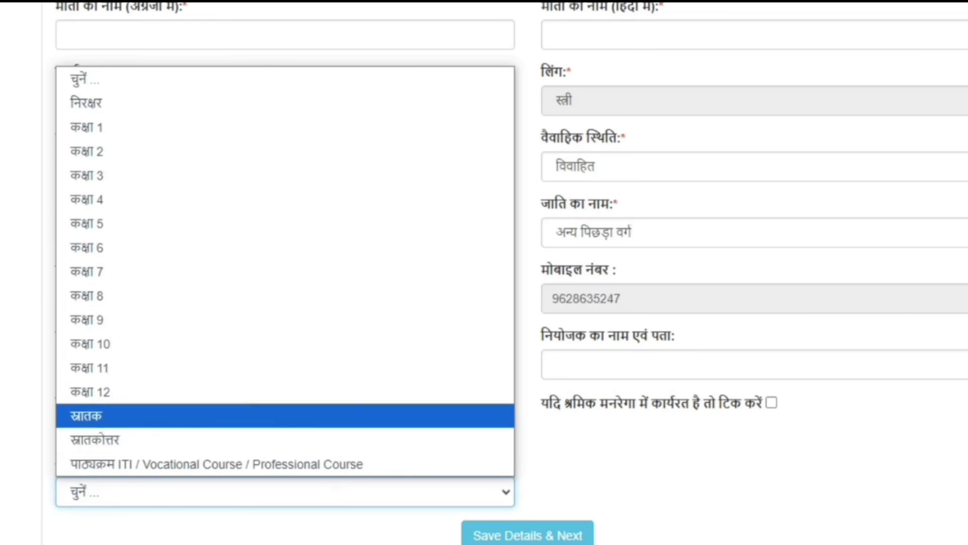
pyautogui.press('Return')
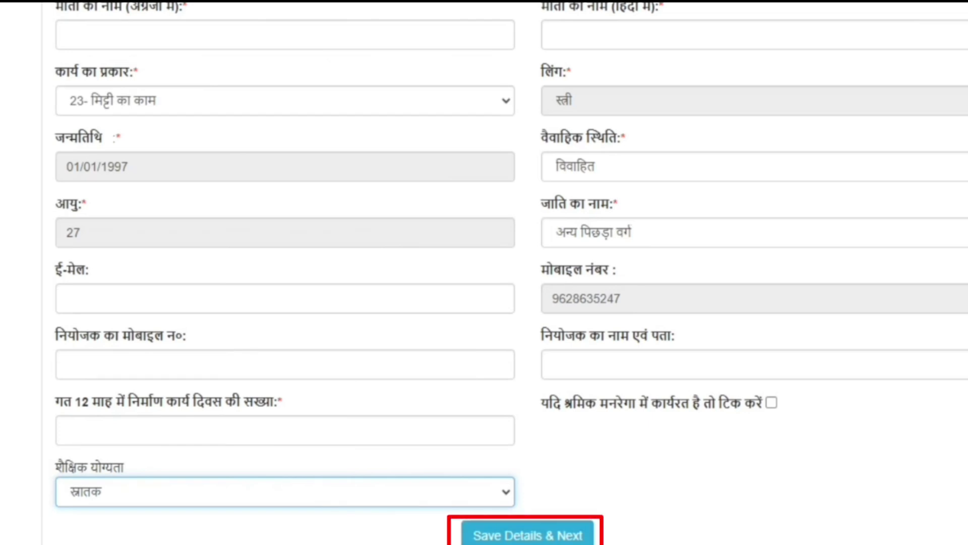
pyautogui.scroll(-3, 484, 273)
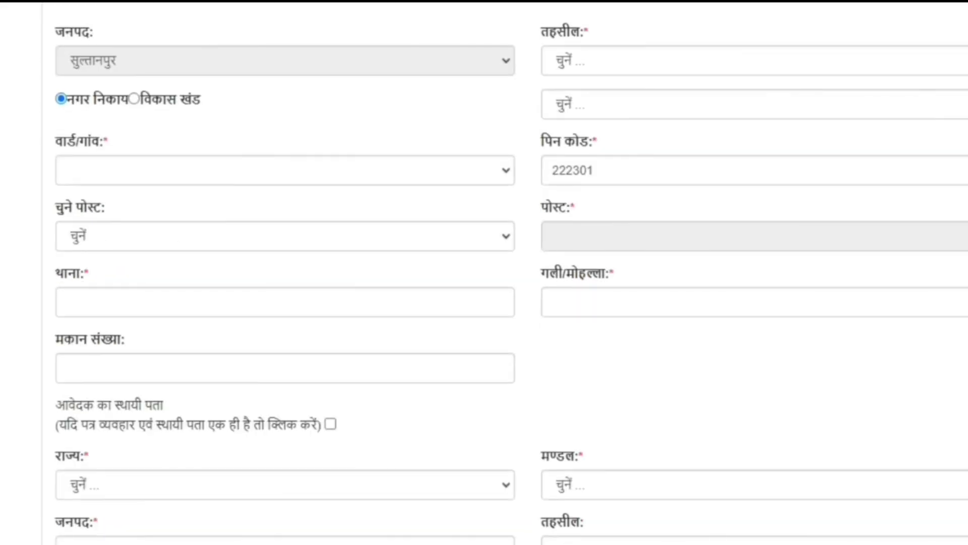
# - Set the tehsil to लम्भुआ and try विकास खंड as the local body type in the address details
pyautogui.click(756, 61)
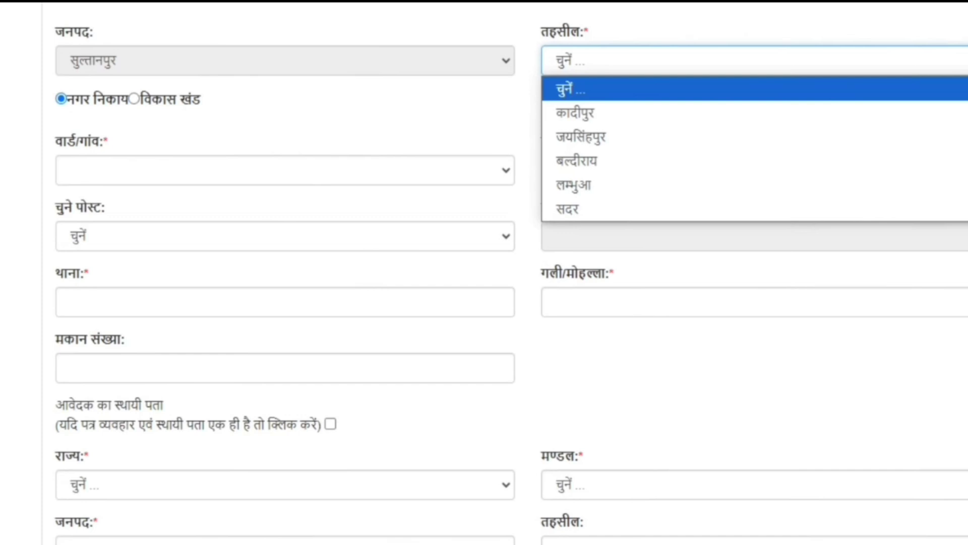
pyautogui.press('Down')
pyautogui.press('Down')
pyautogui.press('Down')
pyautogui.press('Down')
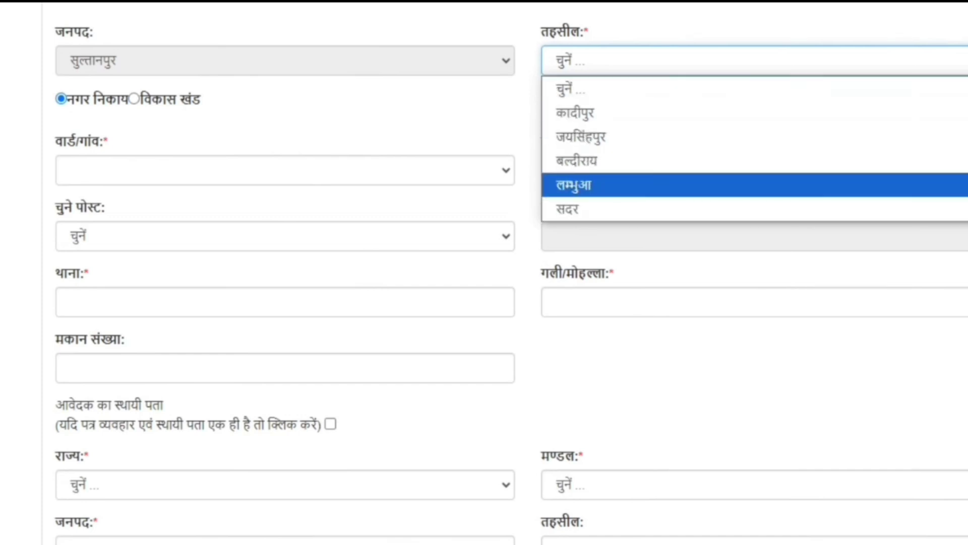
pyautogui.press('Return')
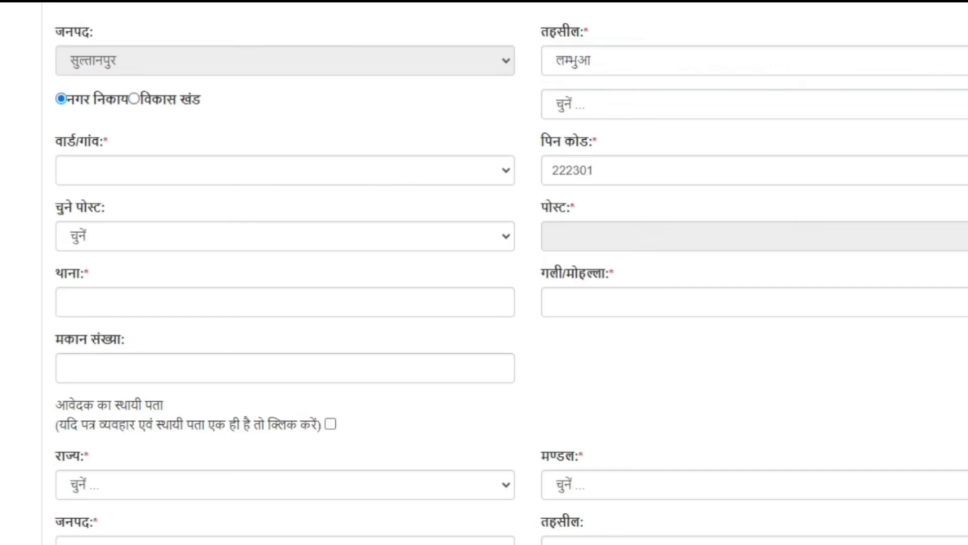
pyautogui.click(134, 99)
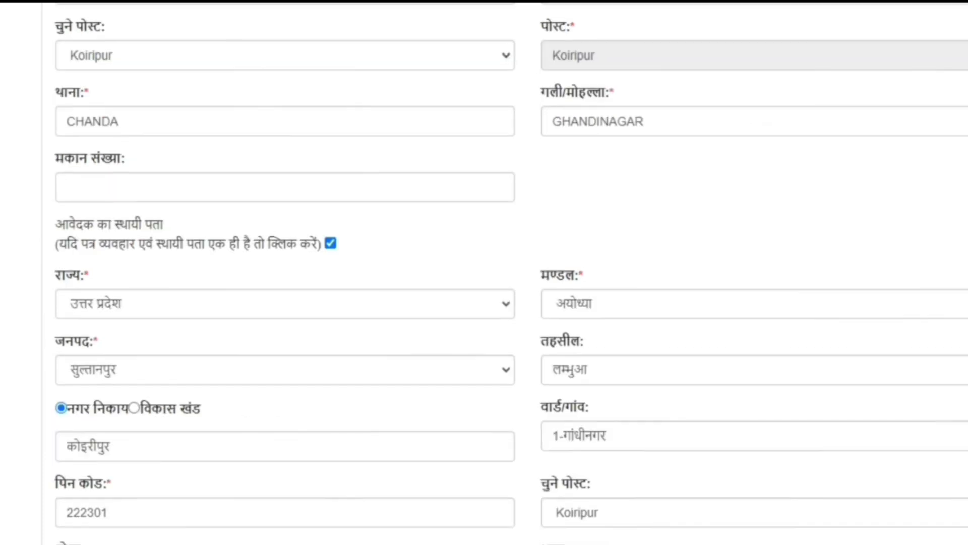
# - Save the address details, acknowledge the save message and continue to the Nominee & Family Details form
pyautogui.scroll(-3, 484, 273)
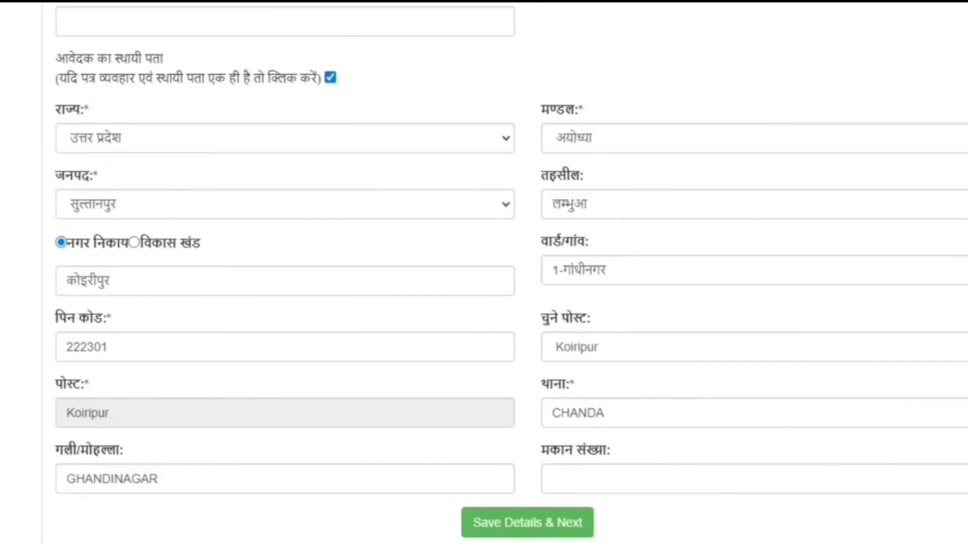
pyautogui.click(528, 522)
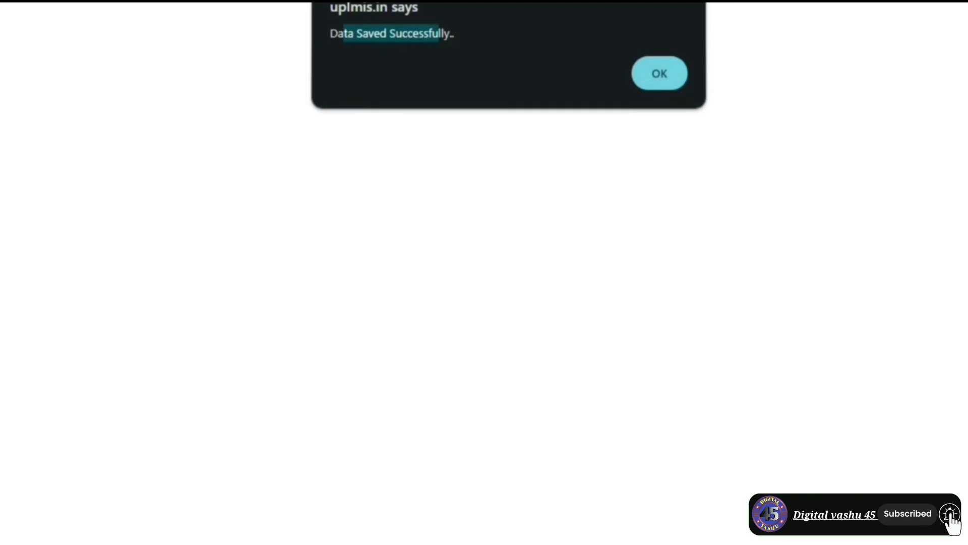
pyautogui.press('Return')
pyautogui.scroll(3, 484, 272)
pyautogui.scroll(2, 484, 273)
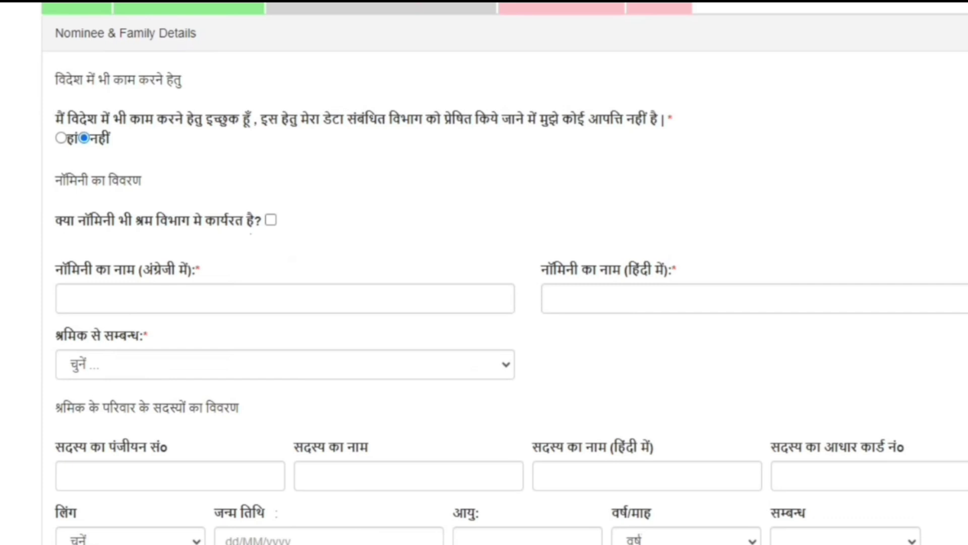
# - Set the nominee's relation to the worker to पति, fill in the nominee and family member details, and save them to continue to the bank details
pyautogui.click(285, 364)
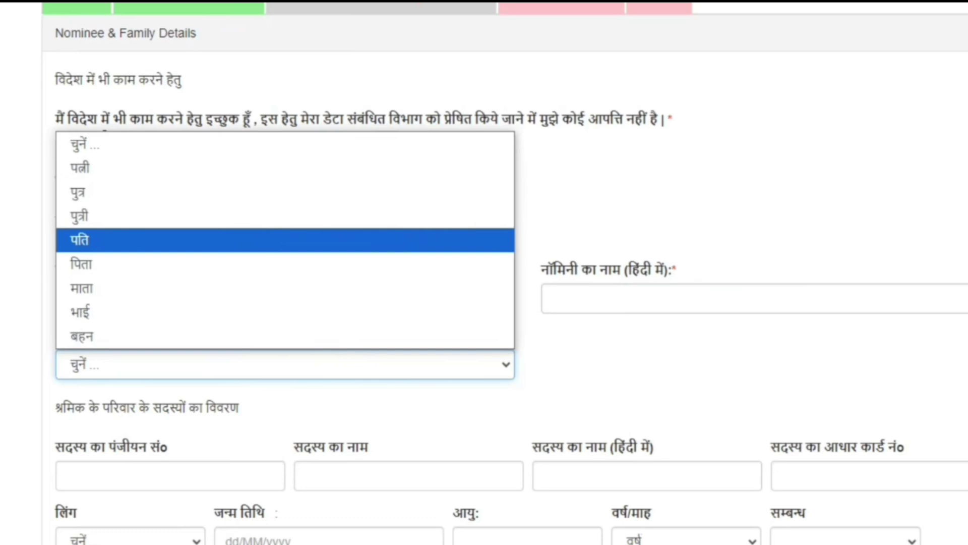
pyautogui.click(285, 240)
pyautogui.click(285, 298)
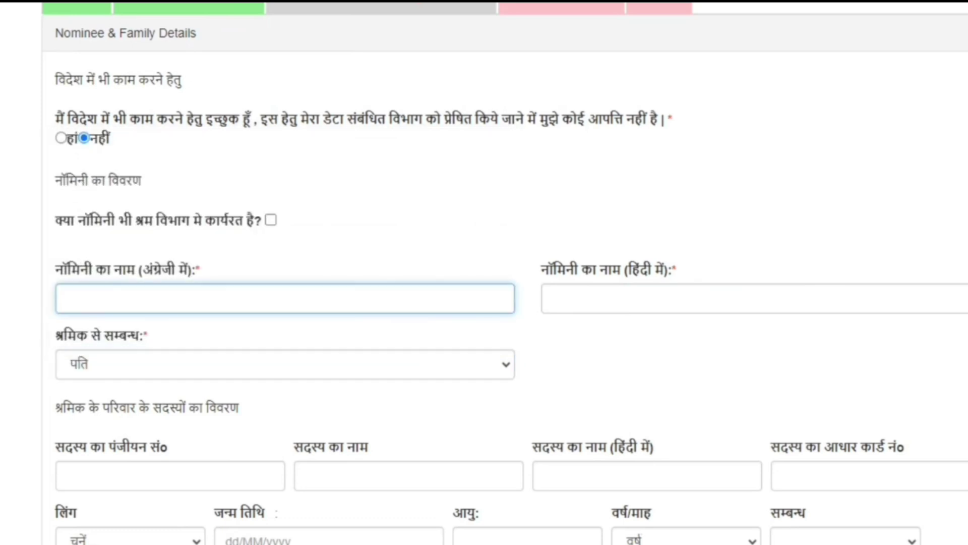
pyautogui.scroll(-2, 484, 303)
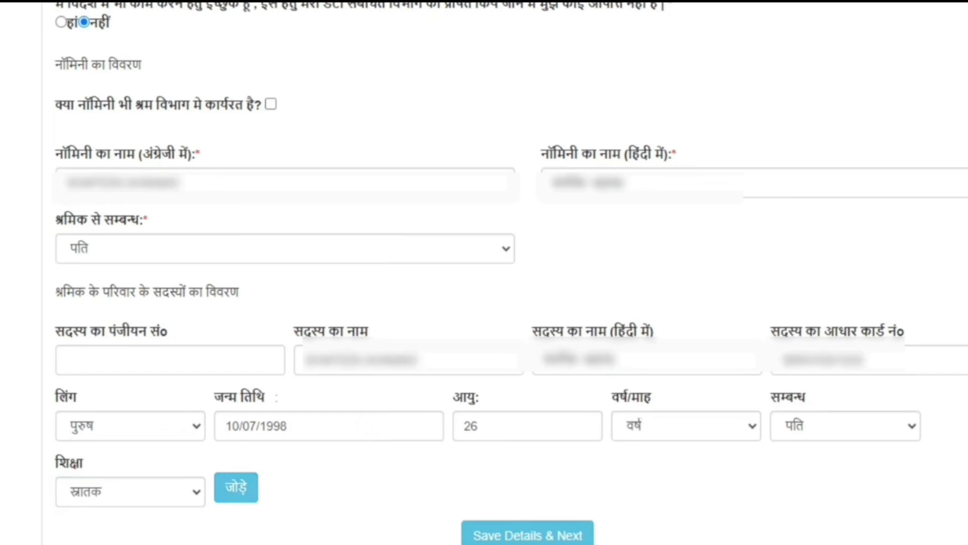
pyautogui.click(528, 535)
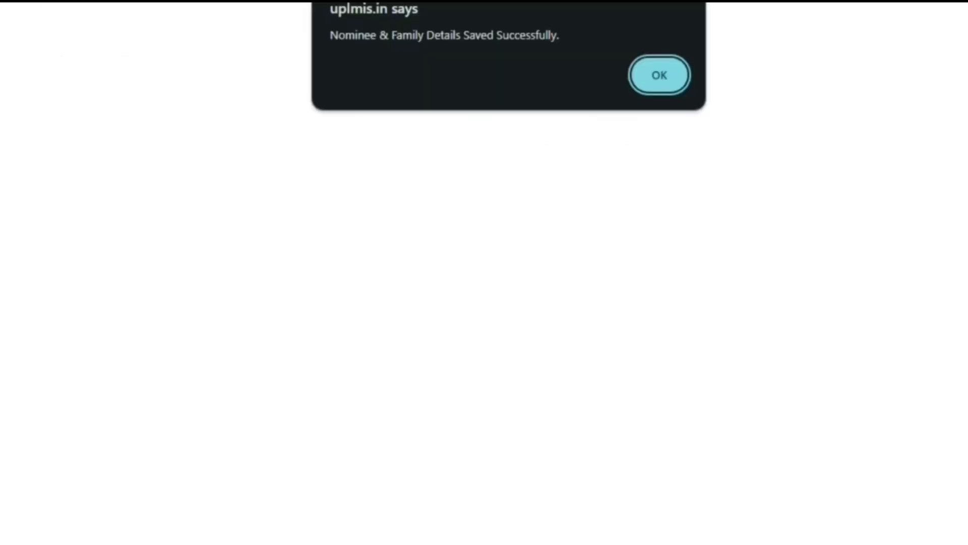
pyautogui.press('Return')
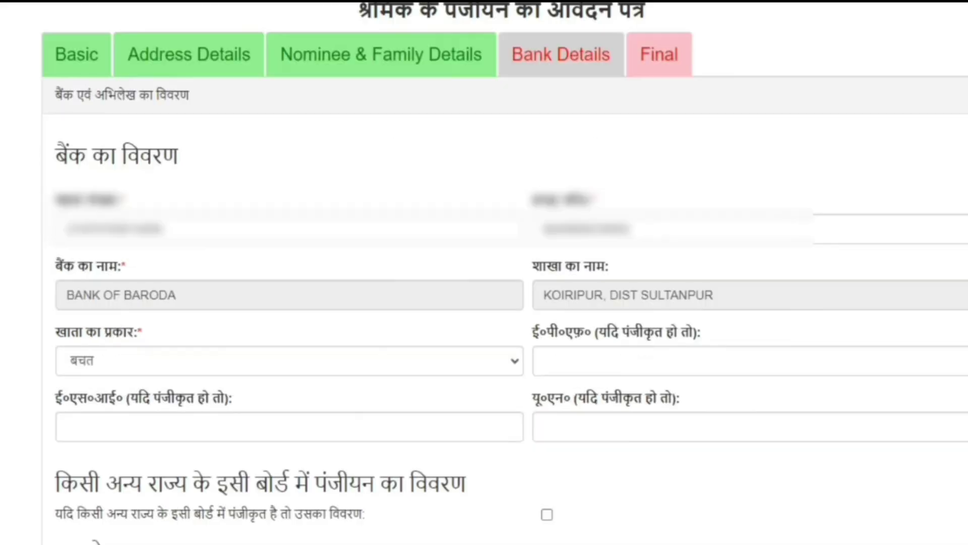
# - Review the bank details, self-declaration, upload file size and type limits, attached photo and Aadhaar copy, and the basic details
pyautogui.moveTo(78, 295); pyautogui.dragTo(174, 295)
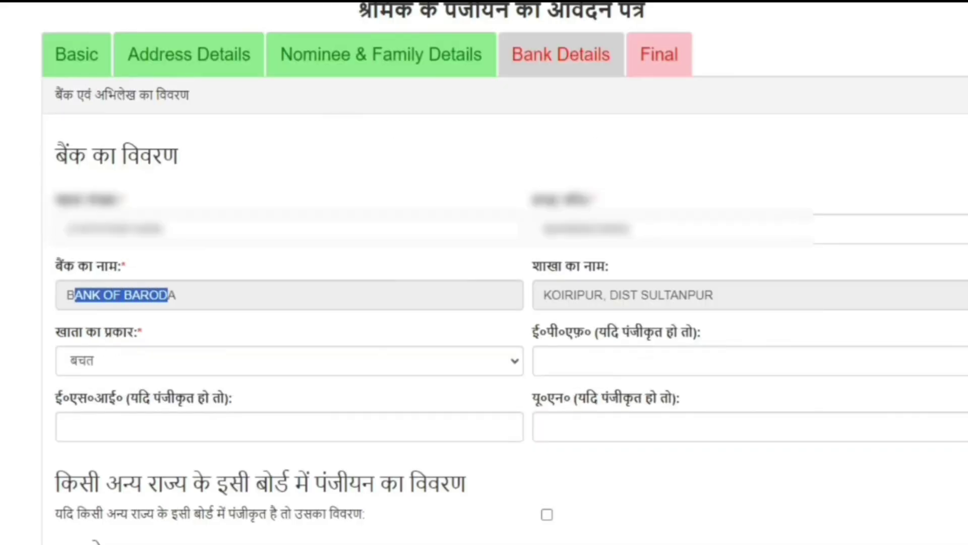
pyautogui.click(174, 295)
pyautogui.scroll(-8, 174, 295)
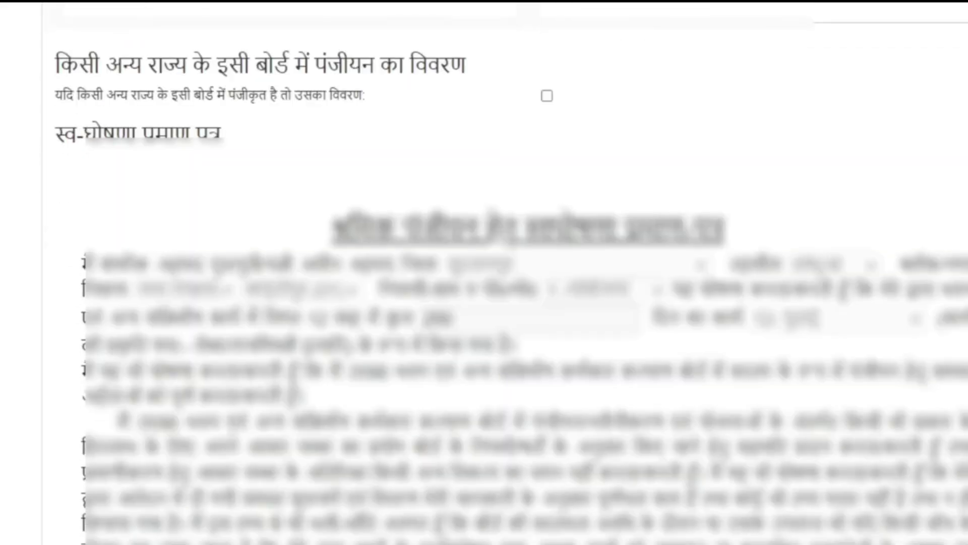
pyautogui.scroll(-4, 525, 285)
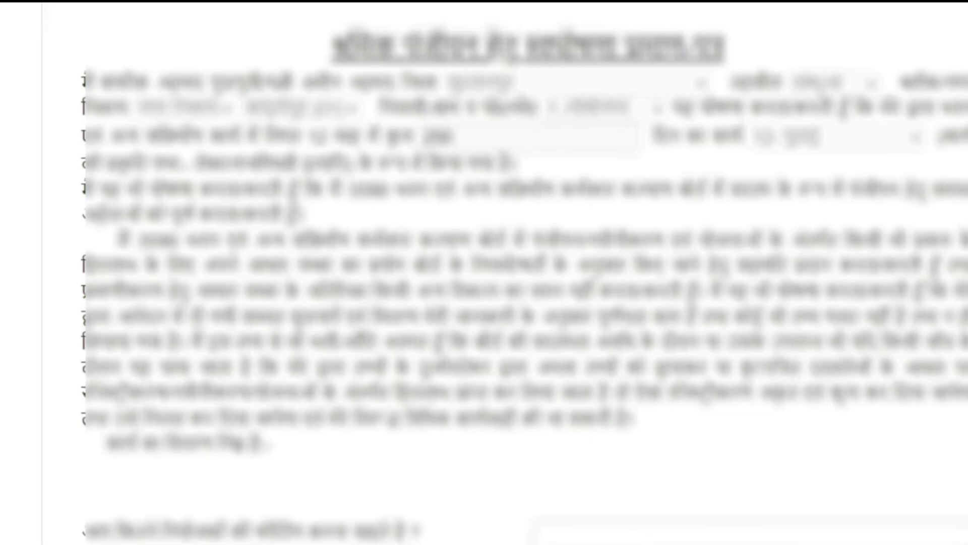
pyautogui.scroll(-9, 484, 272)
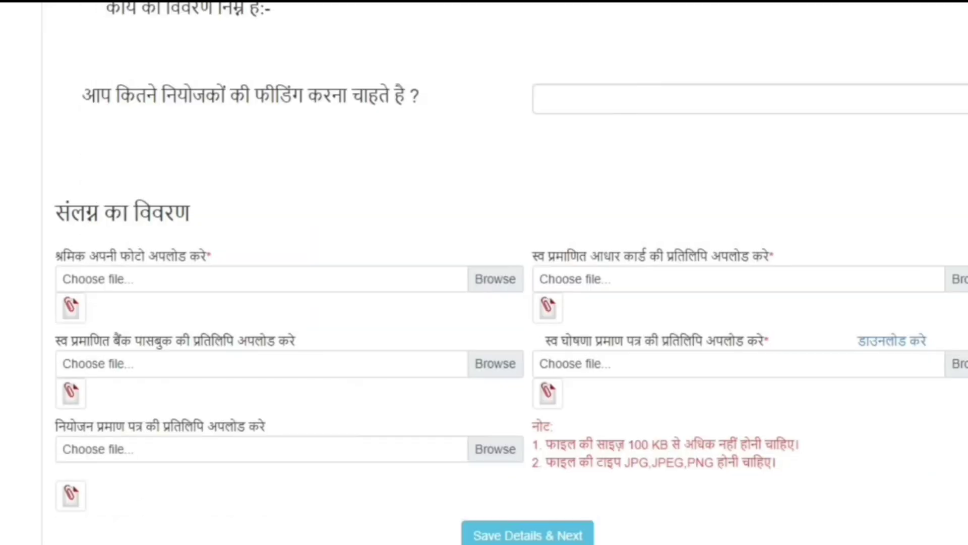
pyautogui.moveTo(546, 444); pyautogui.dragTo(765, 444)
pyautogui.moveTo(593, 462); pyautogui.dragTo(665, 462)
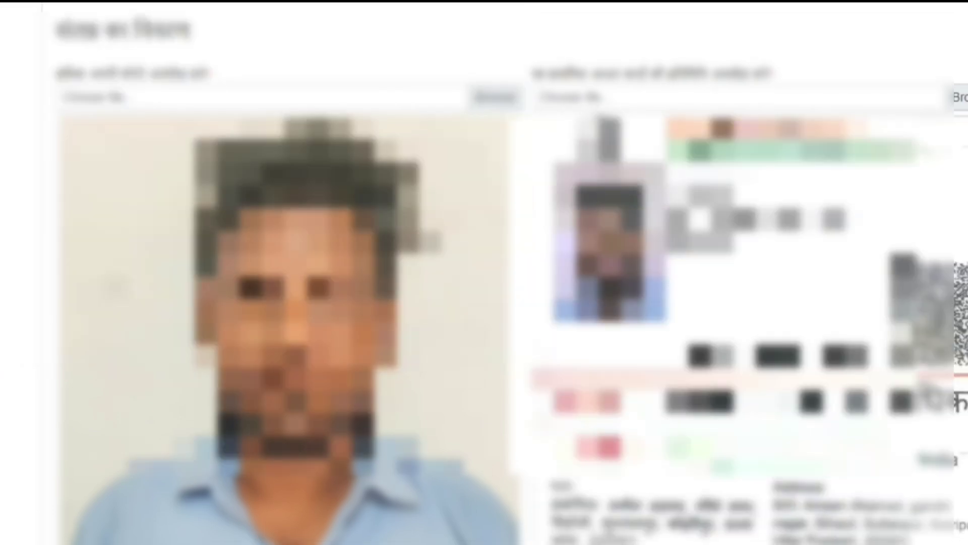
pyautogui.scroll(-5, 484, 272)
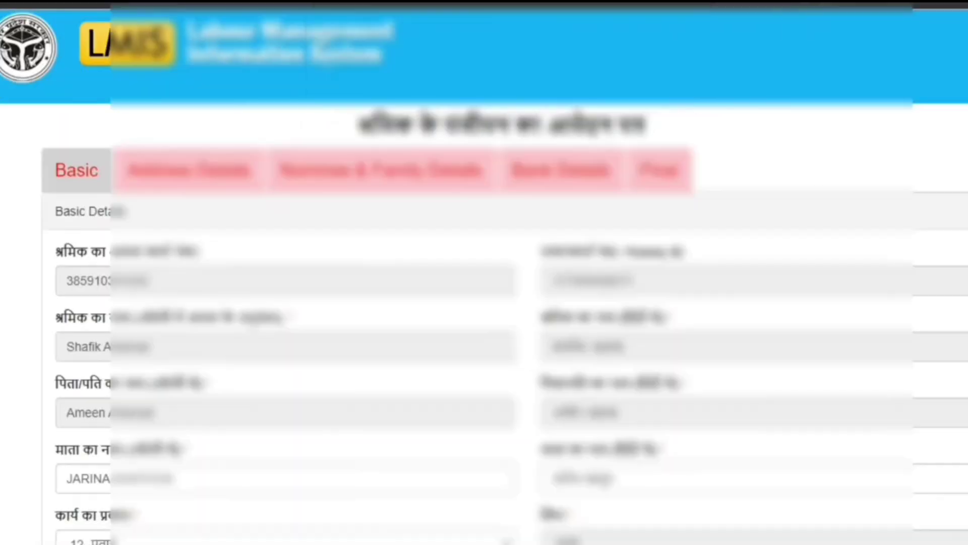
pyautogui.scroll(-5, 484, 272)
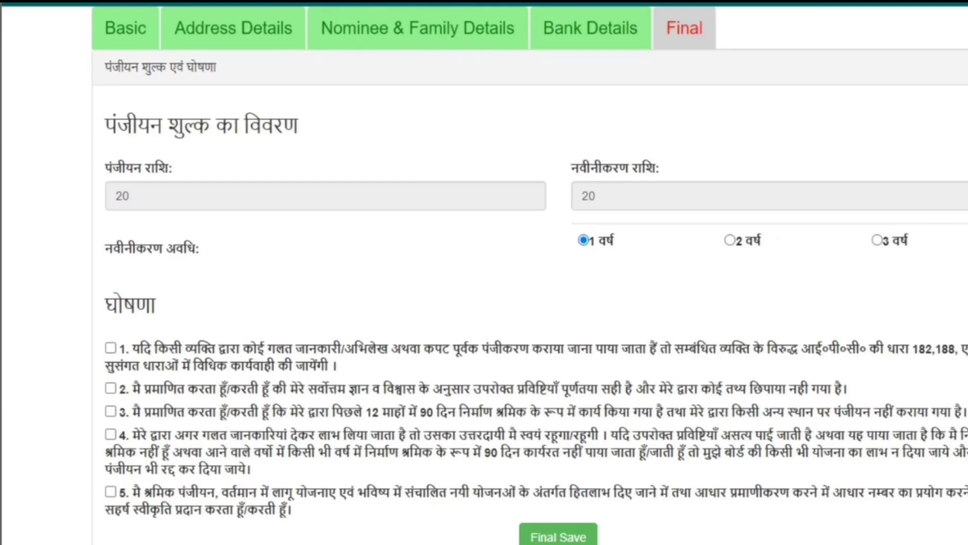
# - Accept all five declarations (घोषणा) and final-save the registration application, confirming the save
pyautogui.click(111, 348)
pyautogui.click(111, 388)
pyautogui.click(111, 411)
pyautogui.click(111, 434)
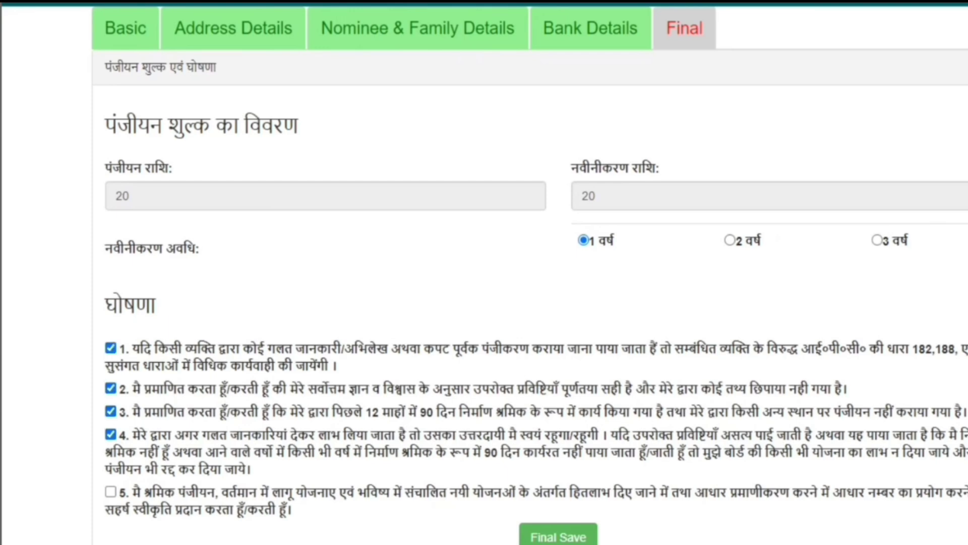
pyautogui.click(110, 491)
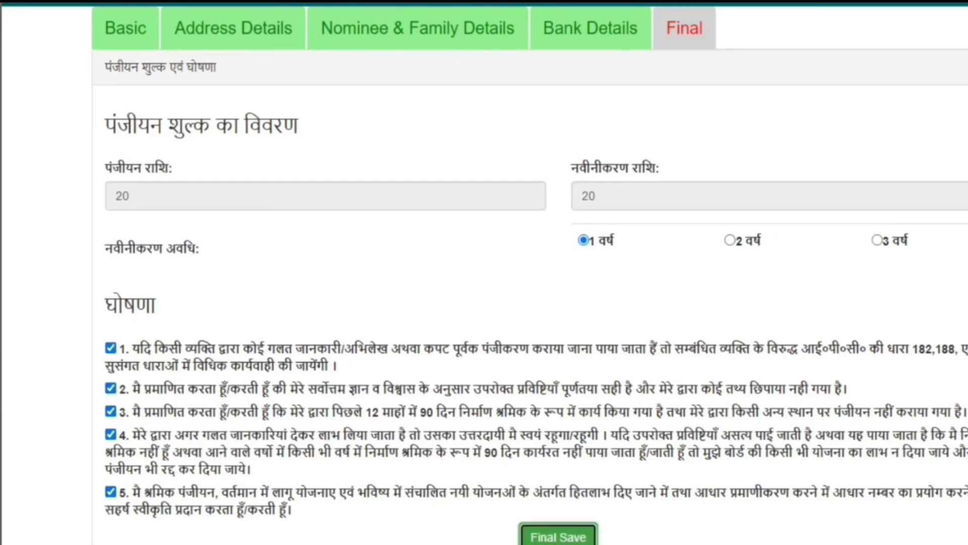
pyautogui.click(558, 535)
pyautogui.click(615, 112)
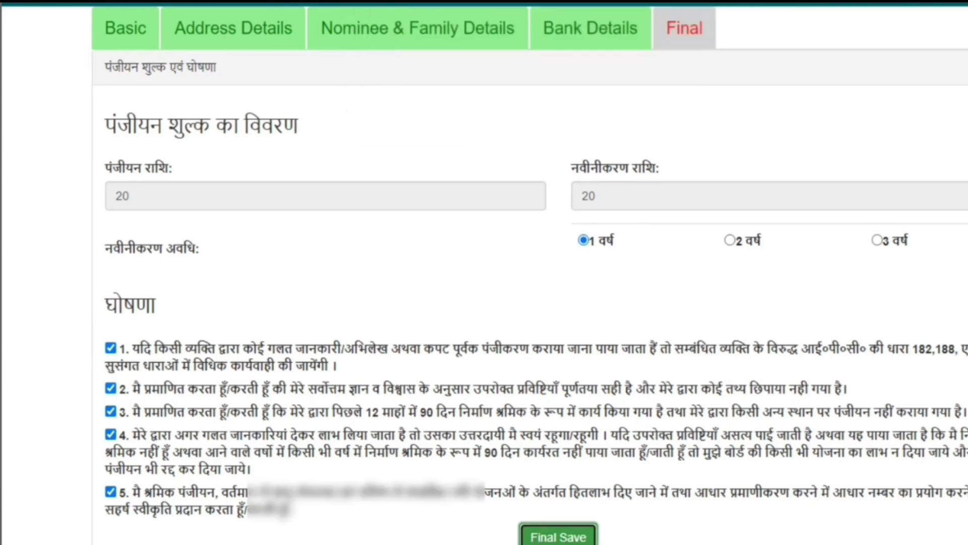
# - Proceed to the registration fee payment and start paying ₹40.00 with the BHIM UPI QR option
pyautogui.scroll(-1, 484, 272)
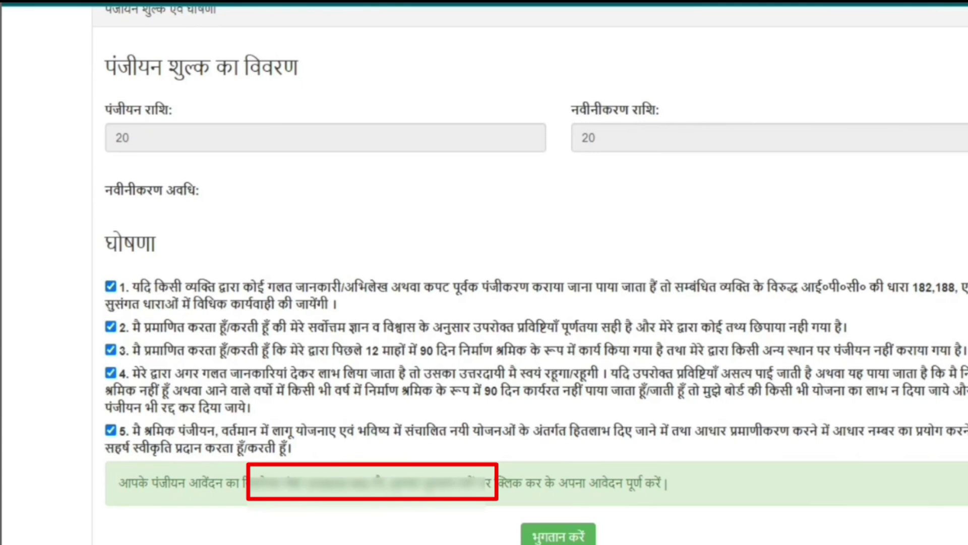
pyautogui.click(558, 536)
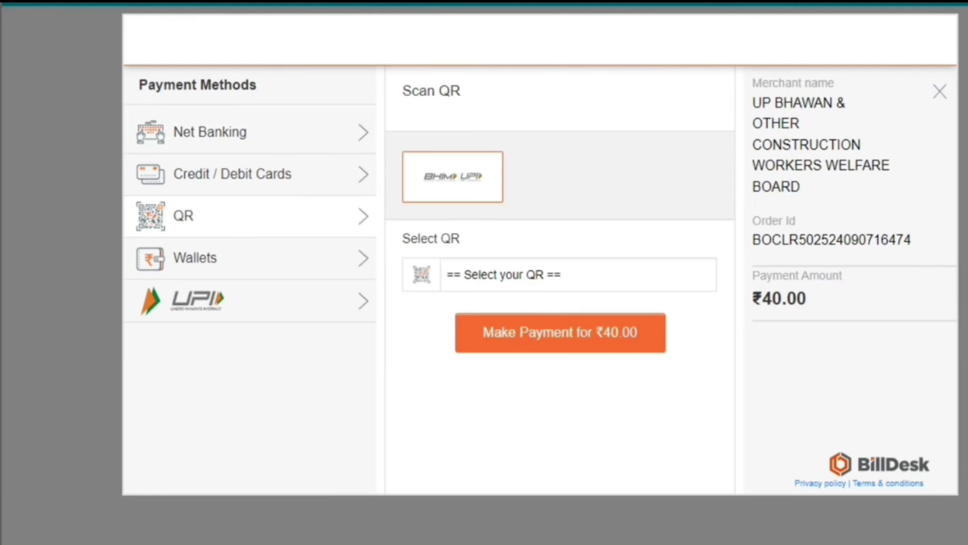
pyautogui.click(453, 177)
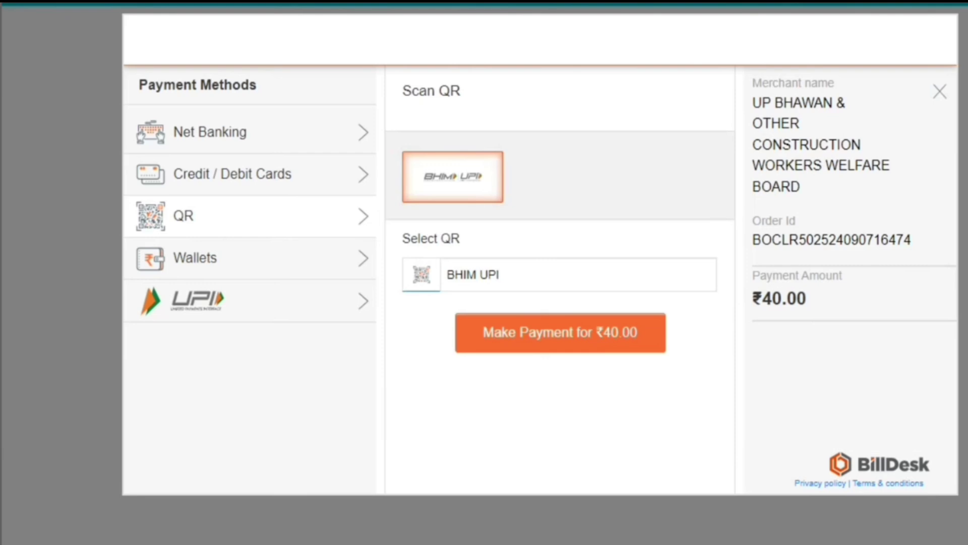
pyautogui.click(560, 332)
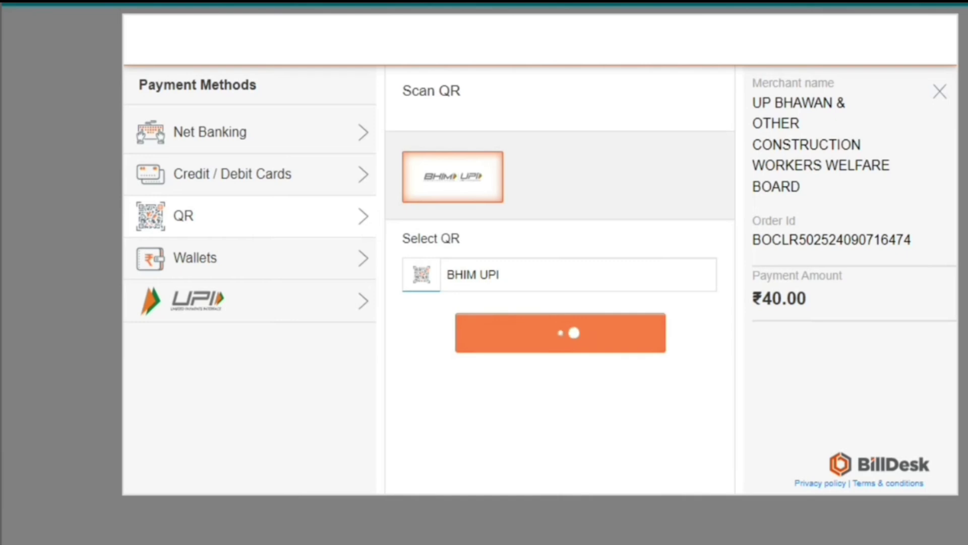